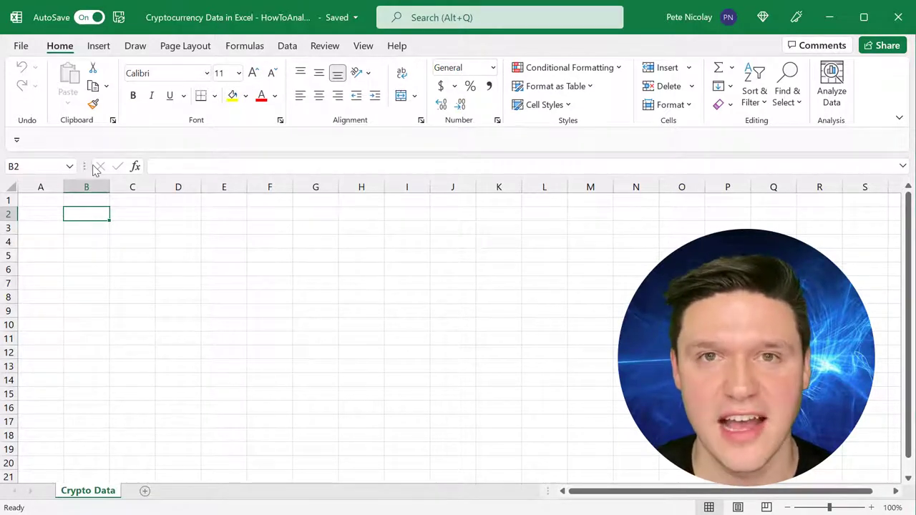
- Enter the header Ticker in B2 with the tickers BTCUSD and ETHUSD in B3 and B4
type("Ticker")
key("Return")
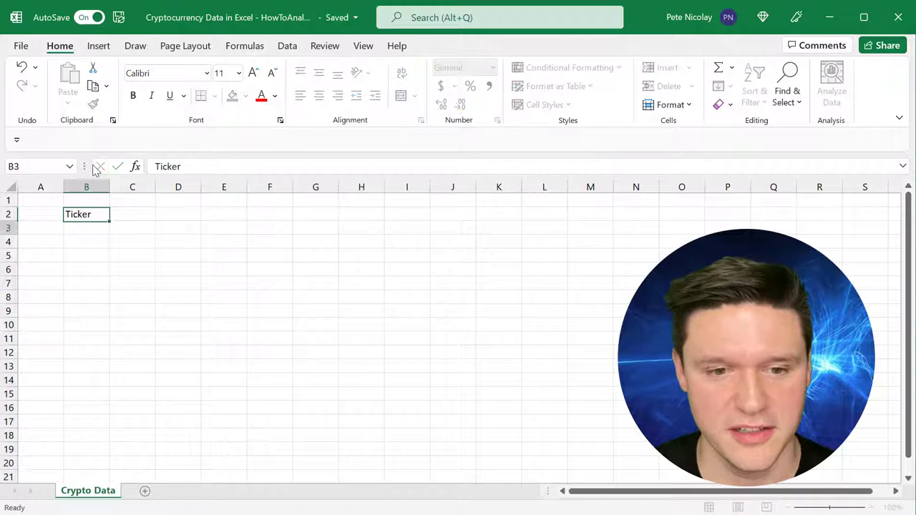
type("BTC")
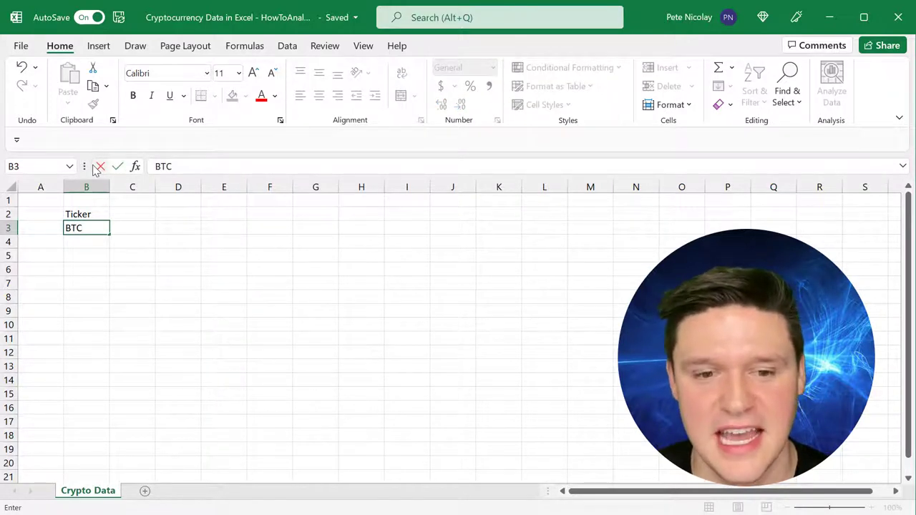
type("USD")
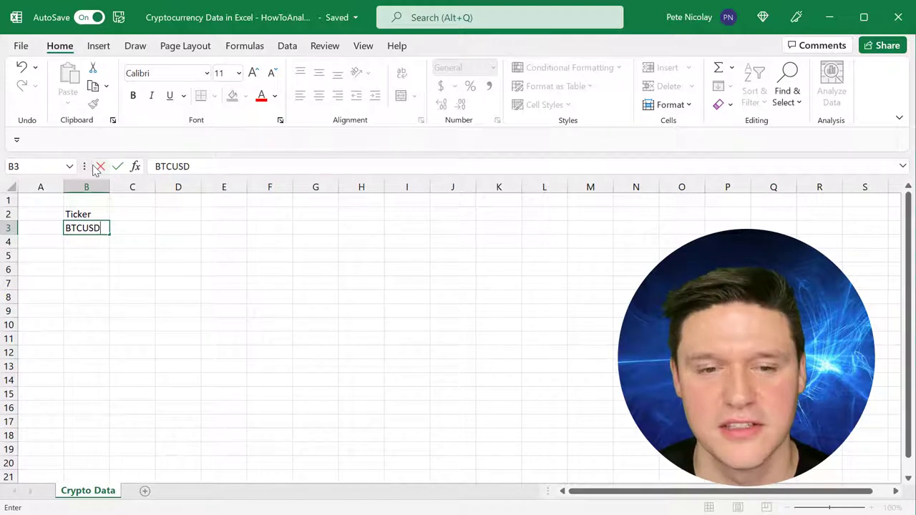
key("Return")
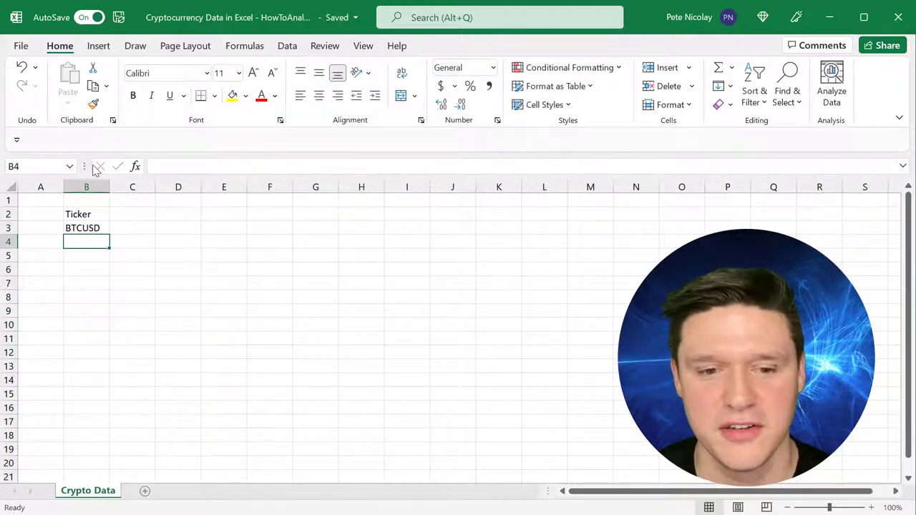
type("ETHUSD")
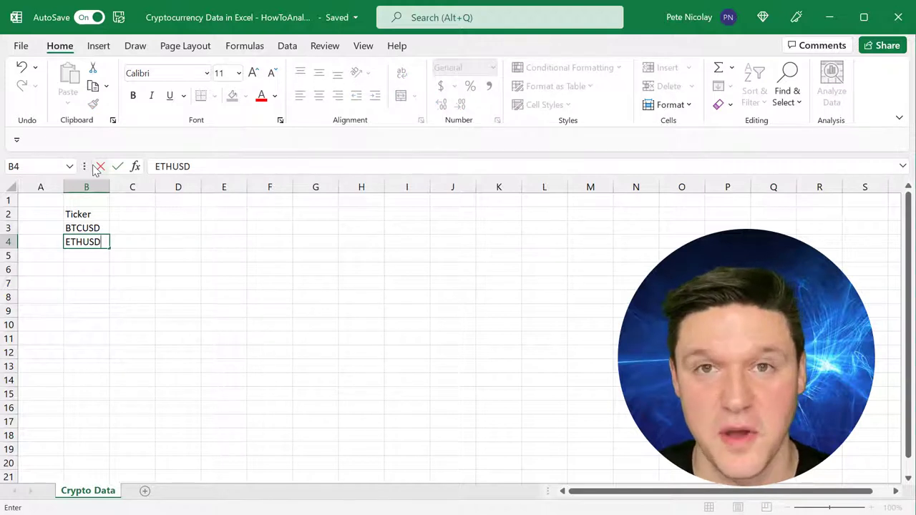
key("Return")
- Convert the range B2:B4 into a table that has headers
left_click(101, 224)
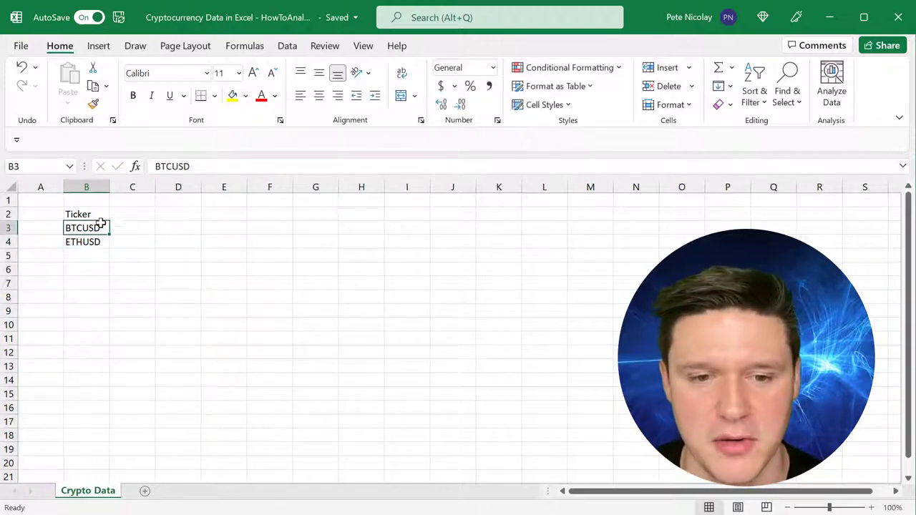
left_click_drag(97, 214, 102, 241)
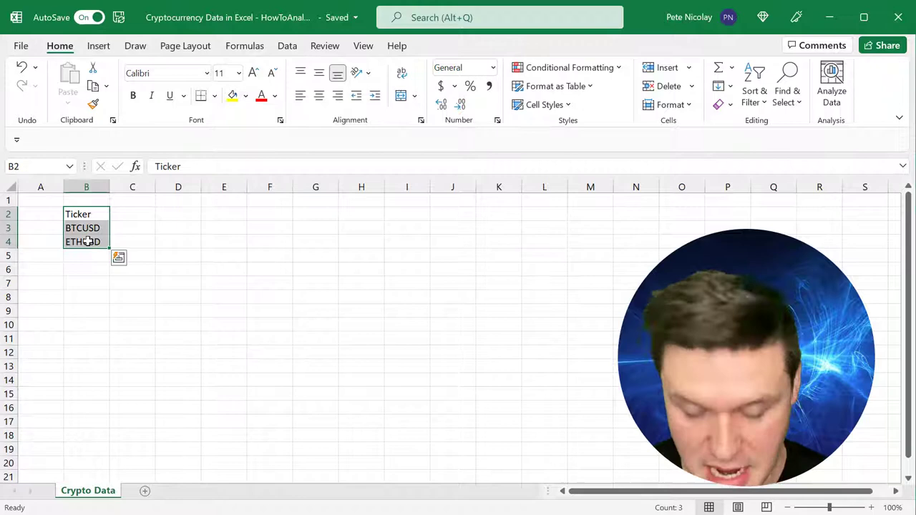
key("ctrl+t")
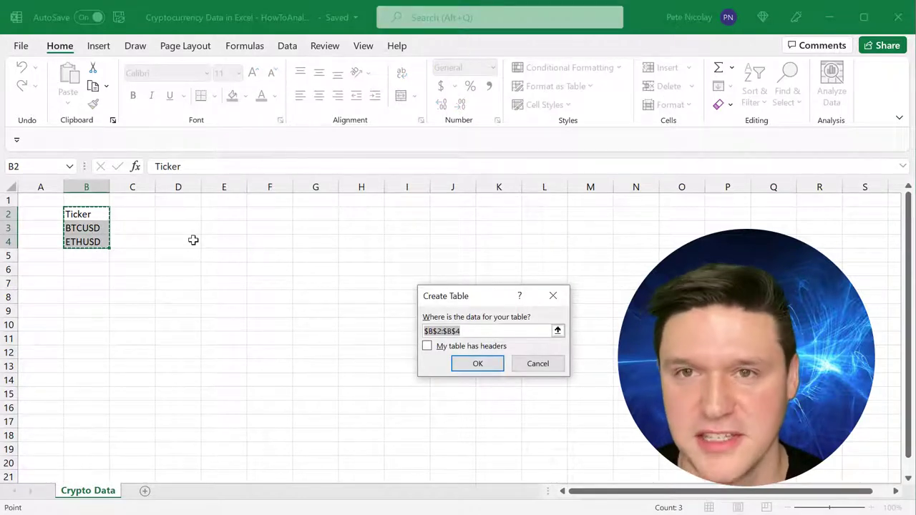
left_click(428, 345)
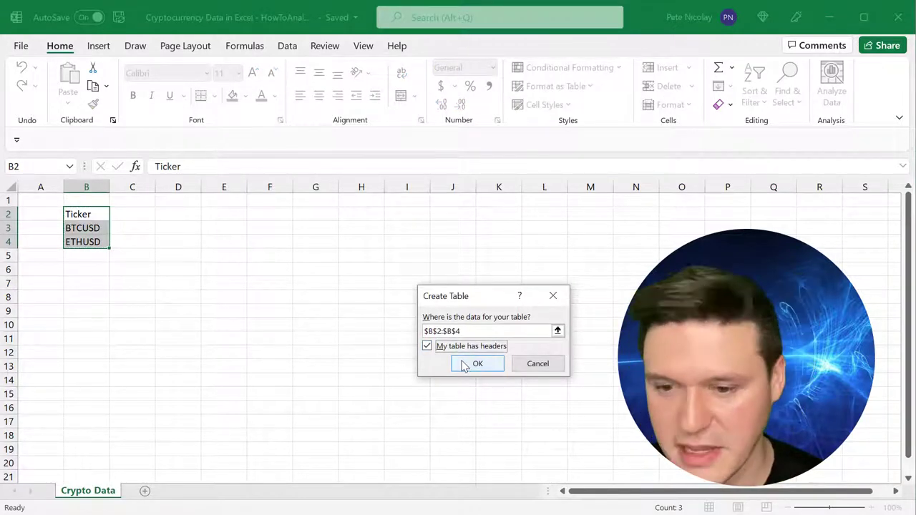
left_click(465, 365)
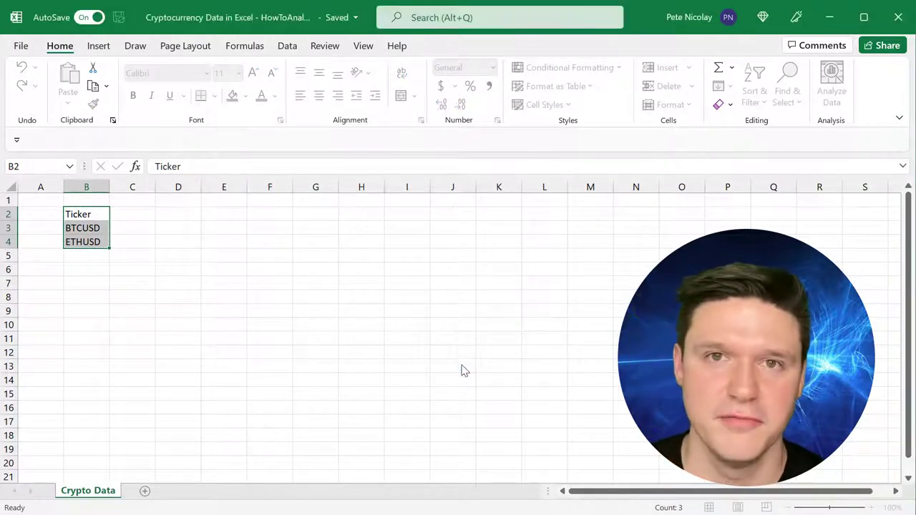
- Convert the two tickers in B3:B4 to the Stocks data type
left_click(289, 47)
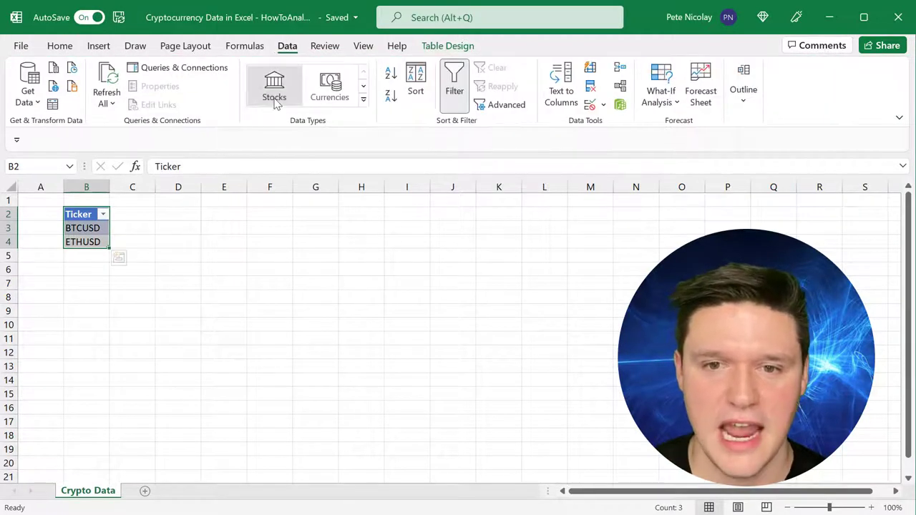
left_click_drag(79, 228, 82, 244)
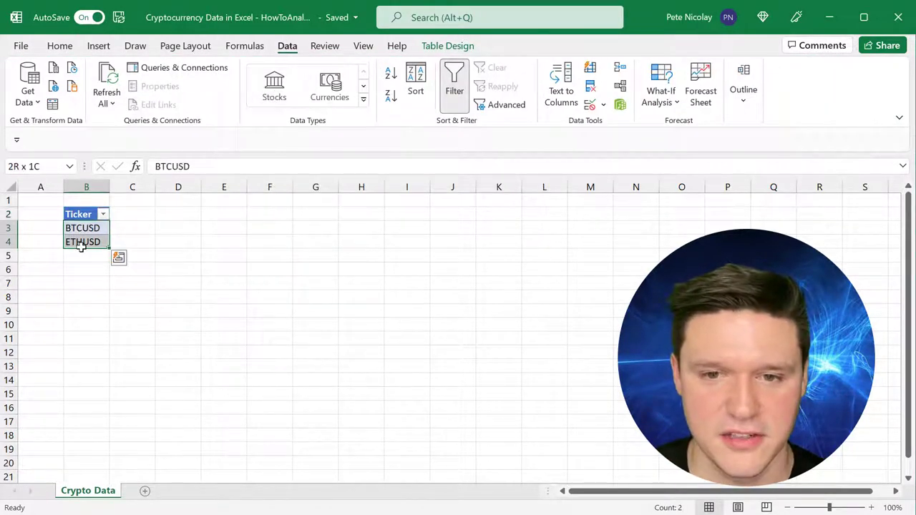
left_click(279, 96)
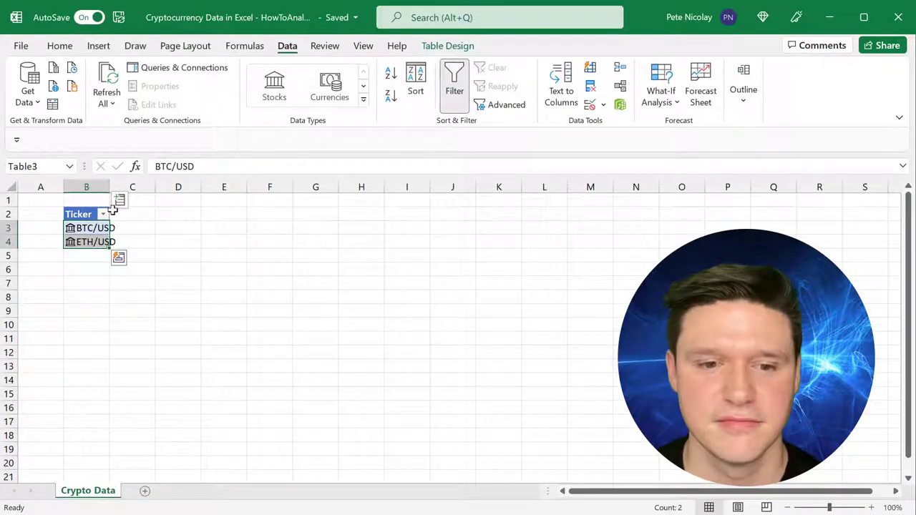
left_click(141, 398)
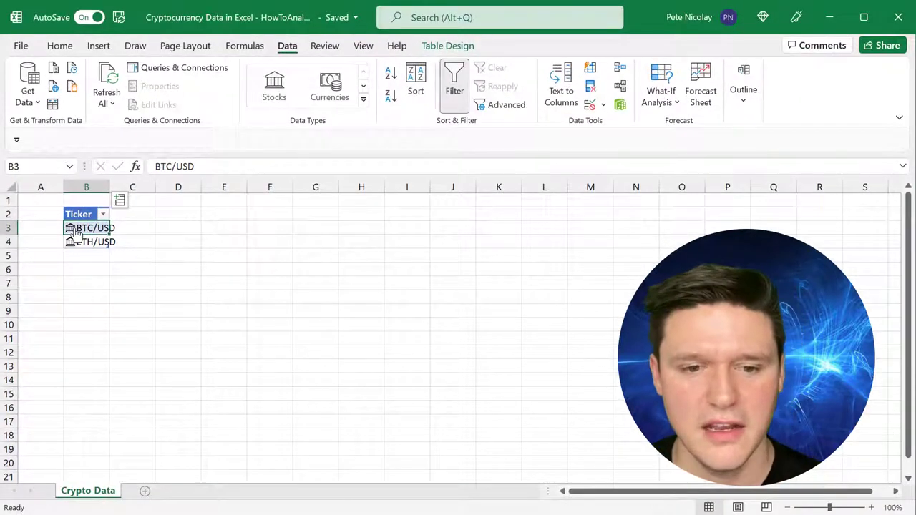
- Examine the data card of the Bitcoin ticker in B3 and its available fields
left_click(70, 229)
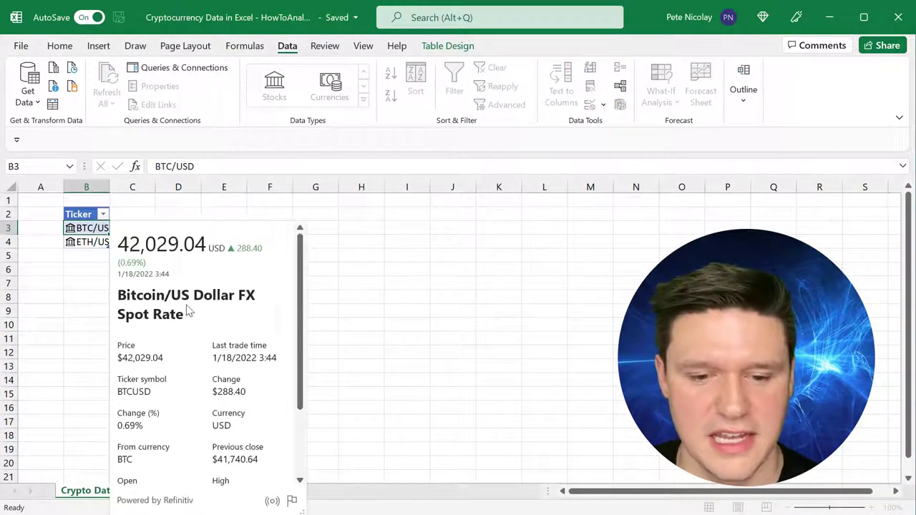
mouse_move(189, 302)
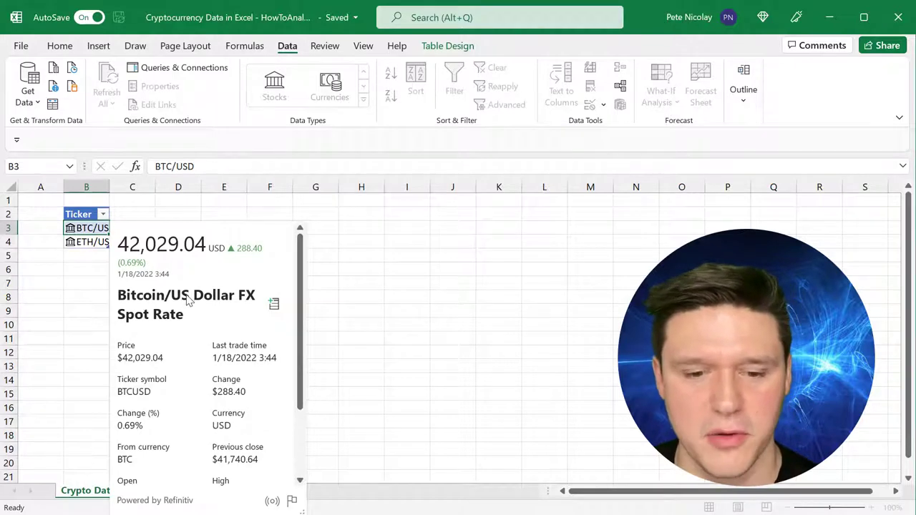
scroll(186, 300, "down", 3)
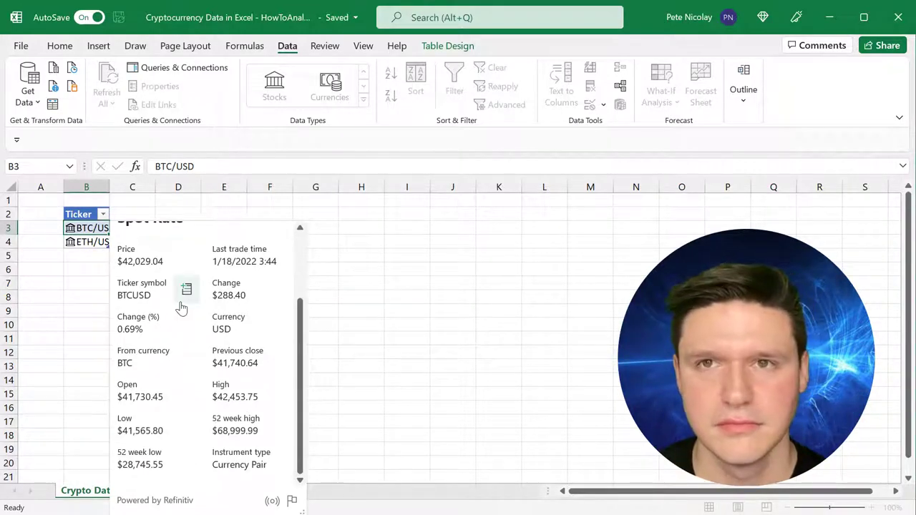
scroll(157, 293, "up", 3)
key("Escape")
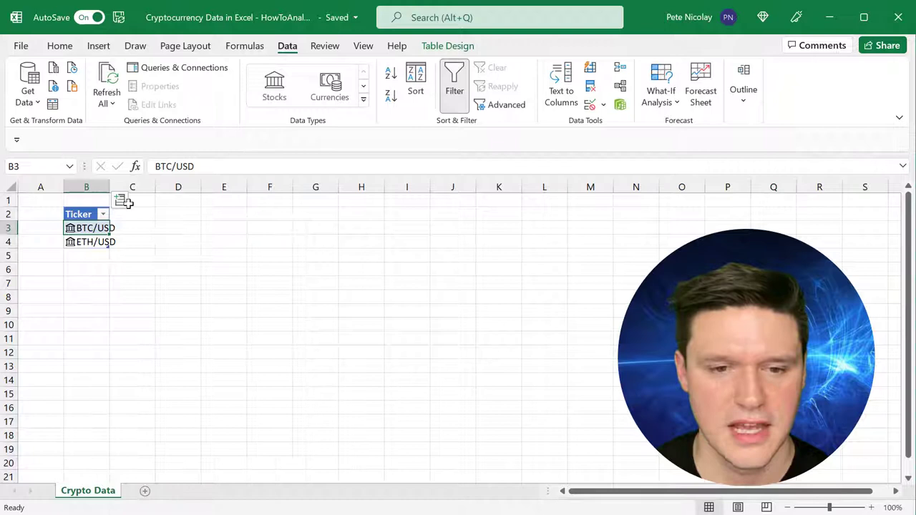
- Check the list of fields that can be added as table columns and collapse the ribbon to make room for it
left_click(119, 202)
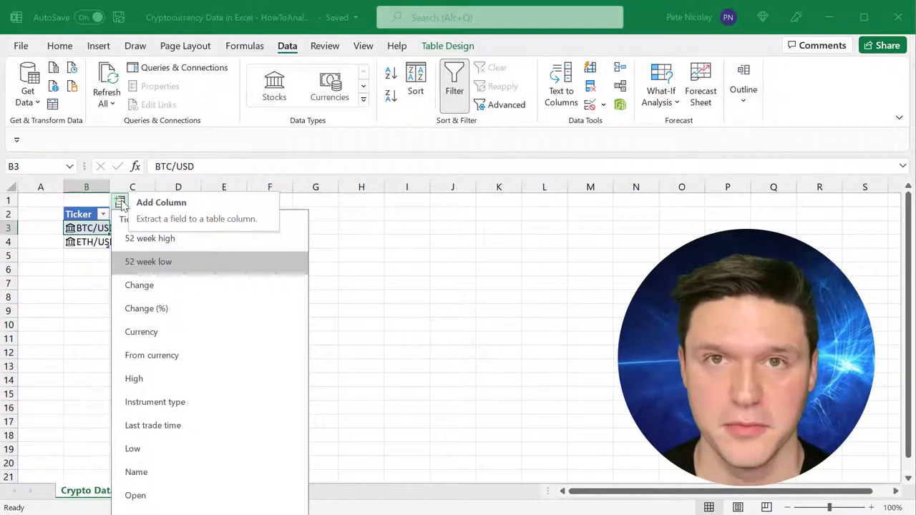
left_click(122, 204)
right_click(792, 105)
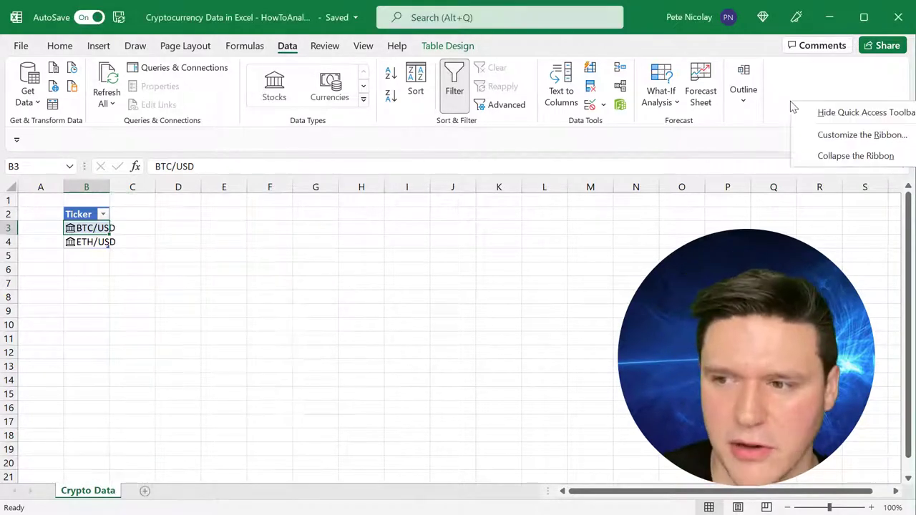
left_click(812, 156)
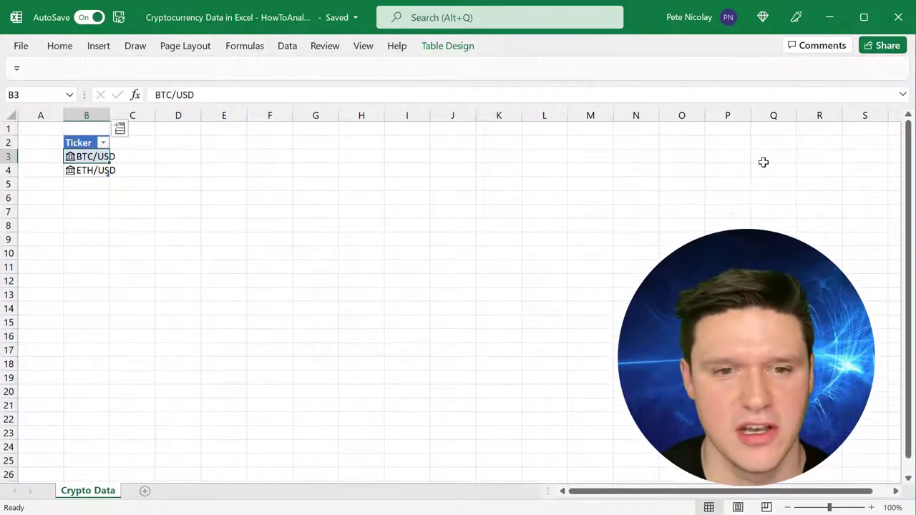
- Add the 52 week high, 52 week low and Price fields as table columns and widen the columns to fit their contents
left_click(120, 129)
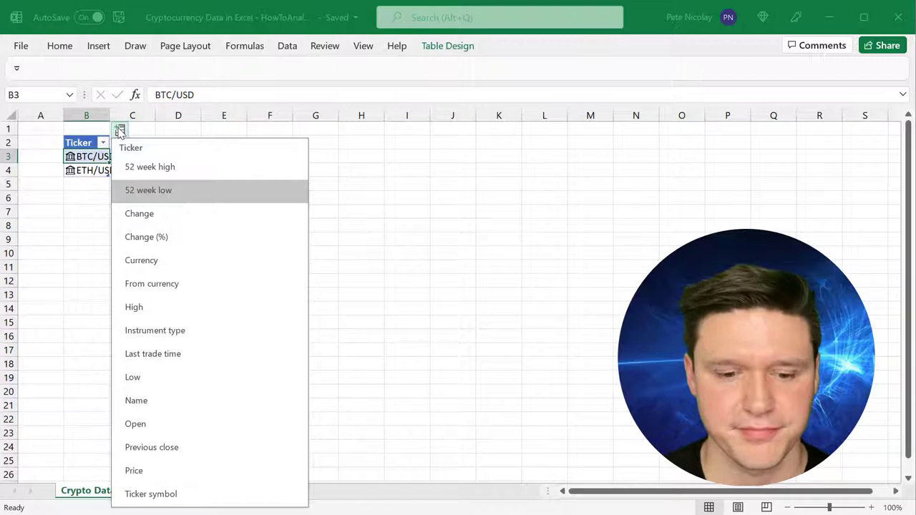
left_click(140, 167)
left_click(165, 131)
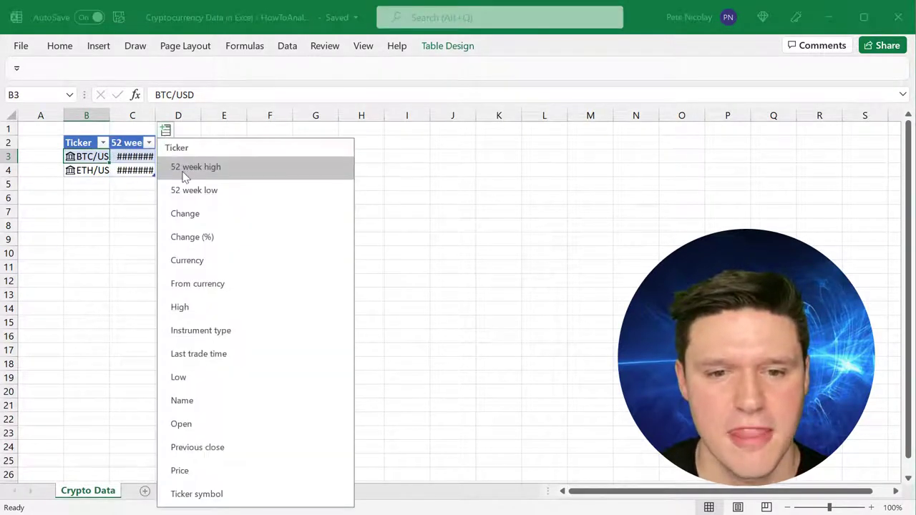
left_click(187, 189)
left_click(212, 131)
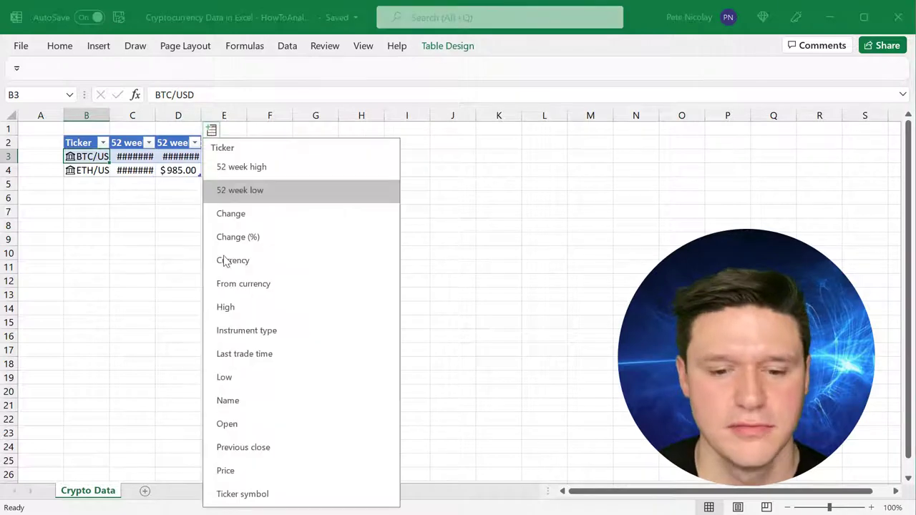
left_click(231, 470)
left_click_drag(101, 115, 245, 122)
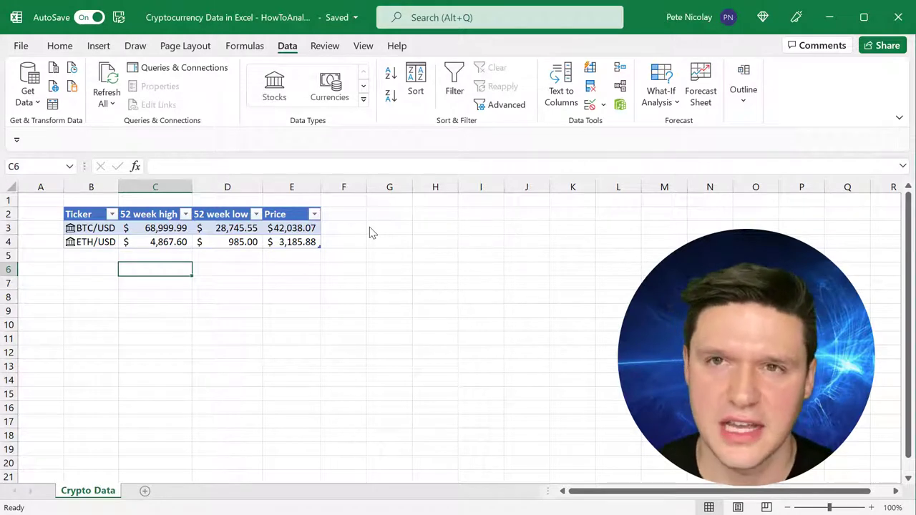
- Enter the dates 1/1/2020 in B6 and 1/1/2022 in B7 below the table
key("Left")
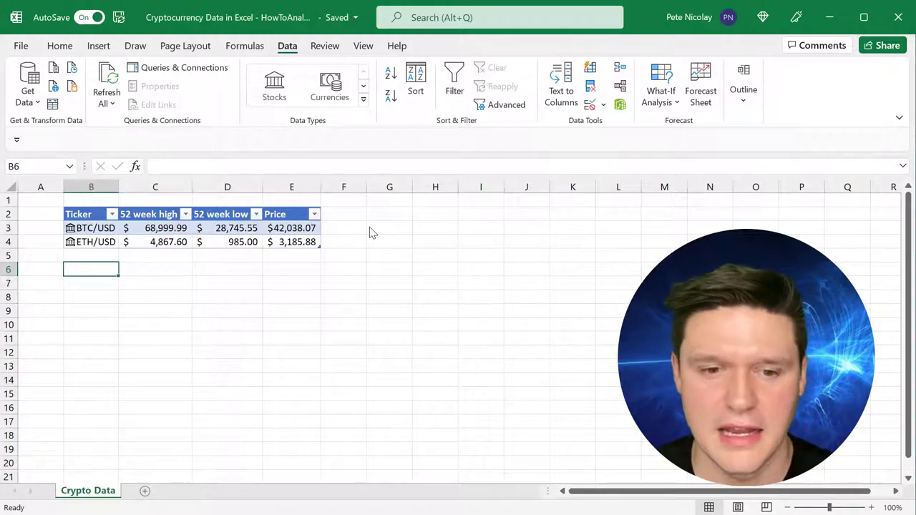
type("1")
key("BackSpace")
key("Escape")
type("1/")
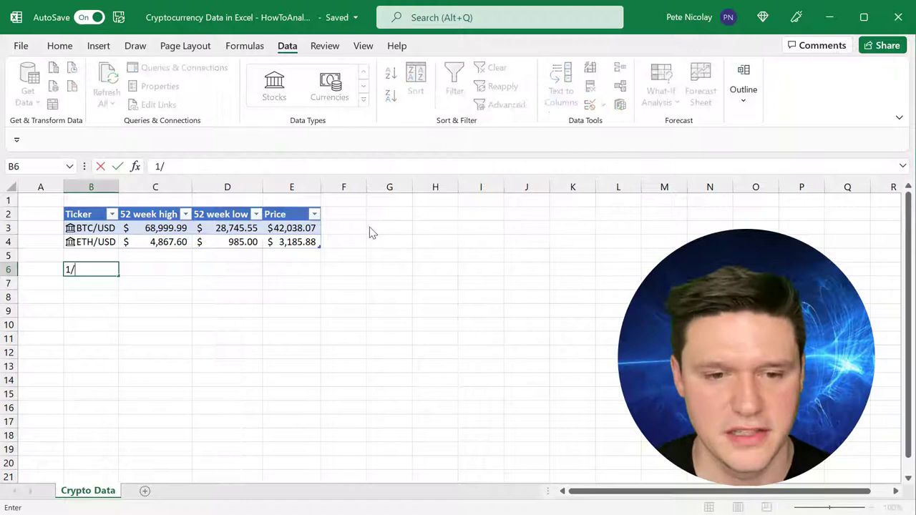
type("1/2020")
key("Return")
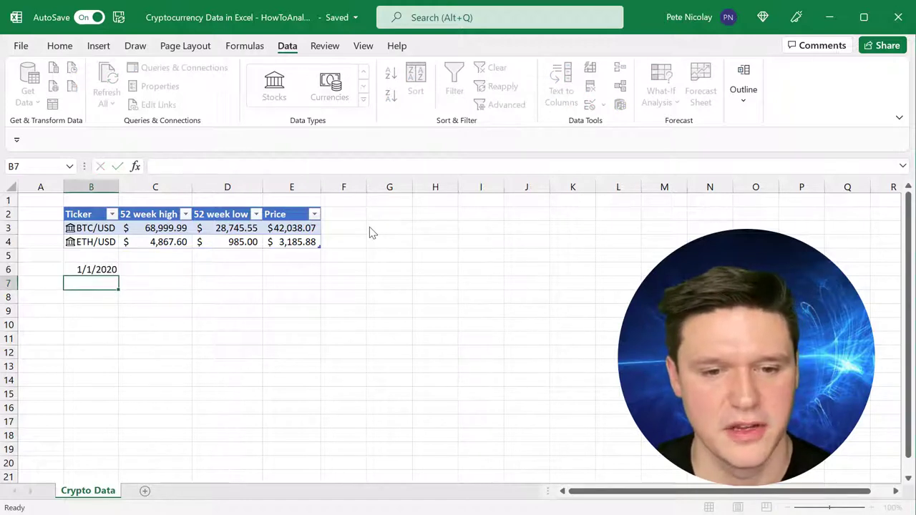
type("1/")
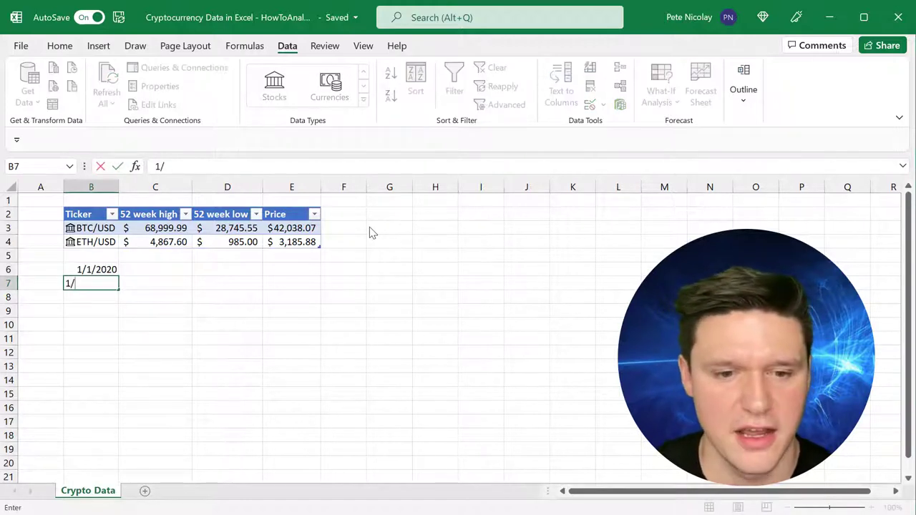
type("1/20")
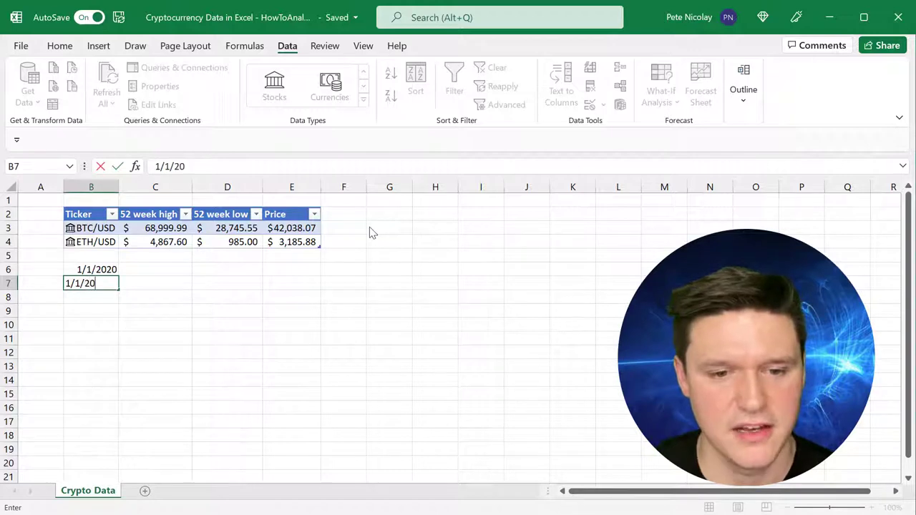
type("22")
key("Return")
- Start a STOCKHISTORY formula in C6 that takes the Bitcoin ticker in B3 as its stock argument
key("Right")
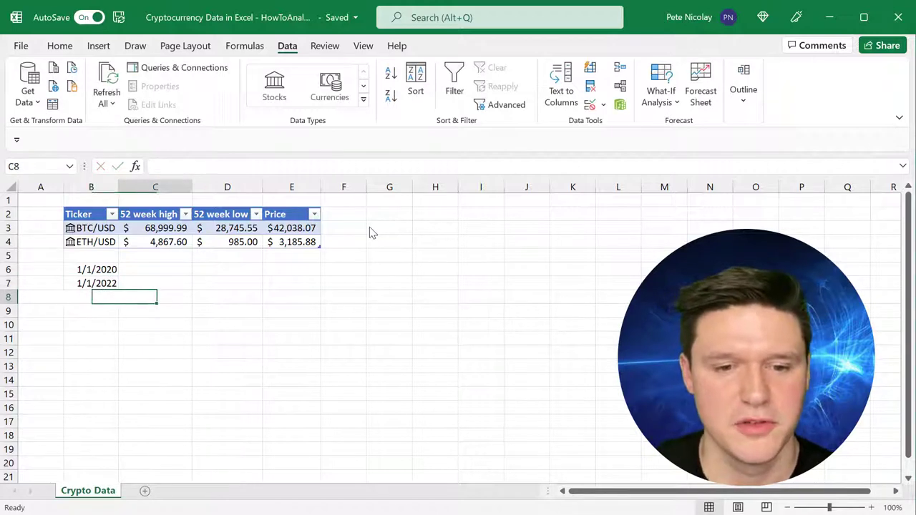
key("Up")
key("Up")
type("+sor")
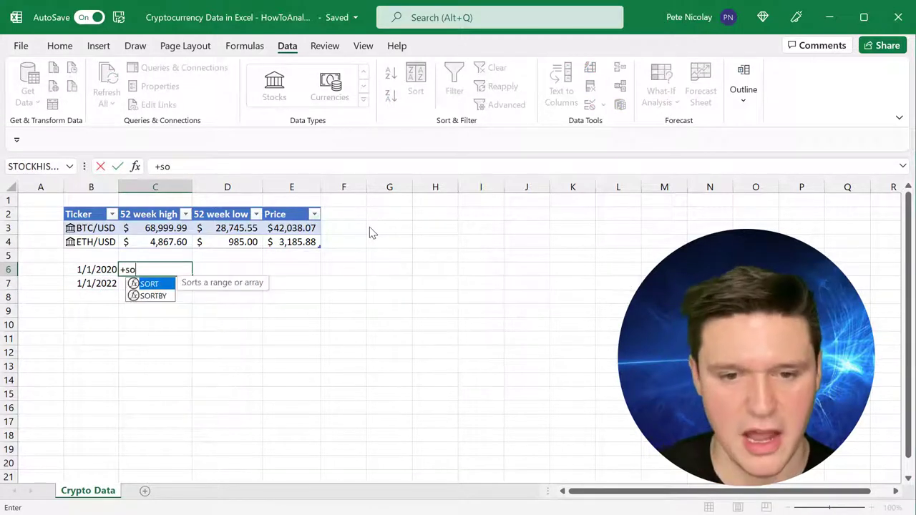
key("BackSpace")
key("BackSpace")
type("to")
key("Tab")
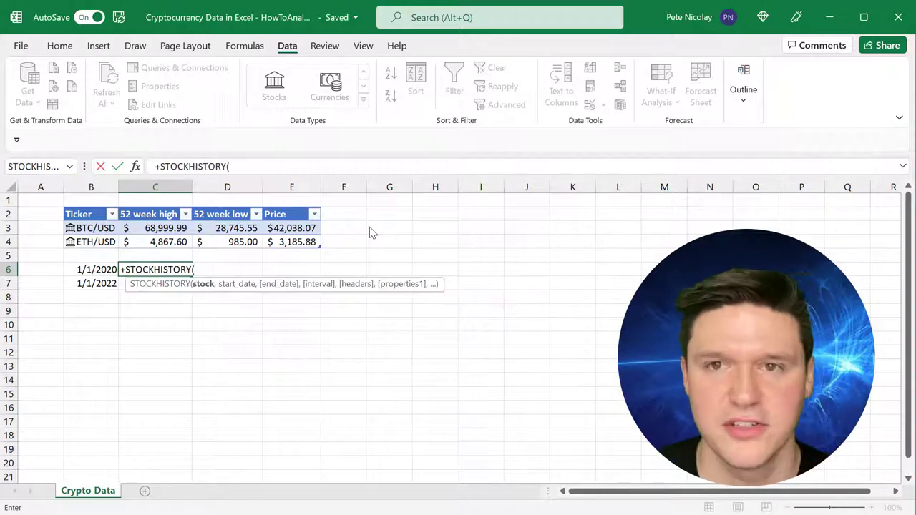
left_click(102, 228)
type(",")
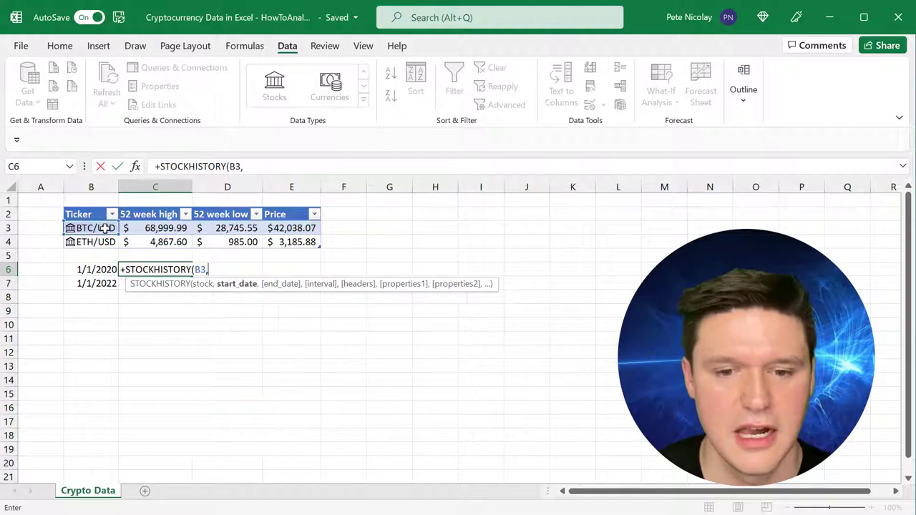
- Complete the STOCKHISTORY formula with B6 as start date, B7 as end date and interval 2 (Monthly), and look through the returned prices
left_click(107, 268)
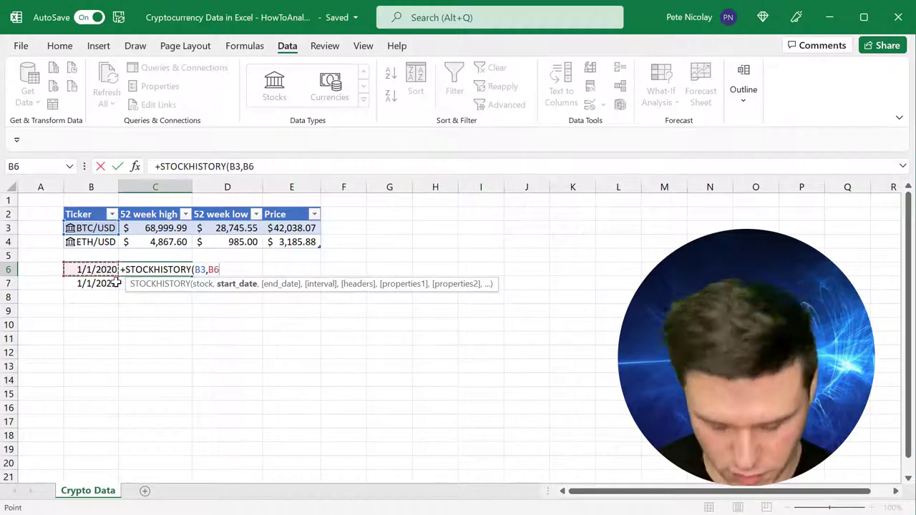
type(",")
left_click(111, 284)
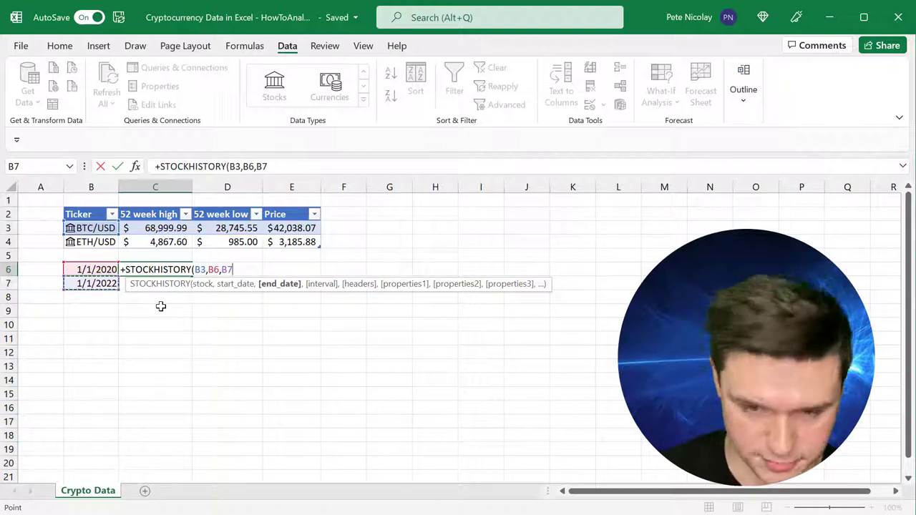
type(",2")
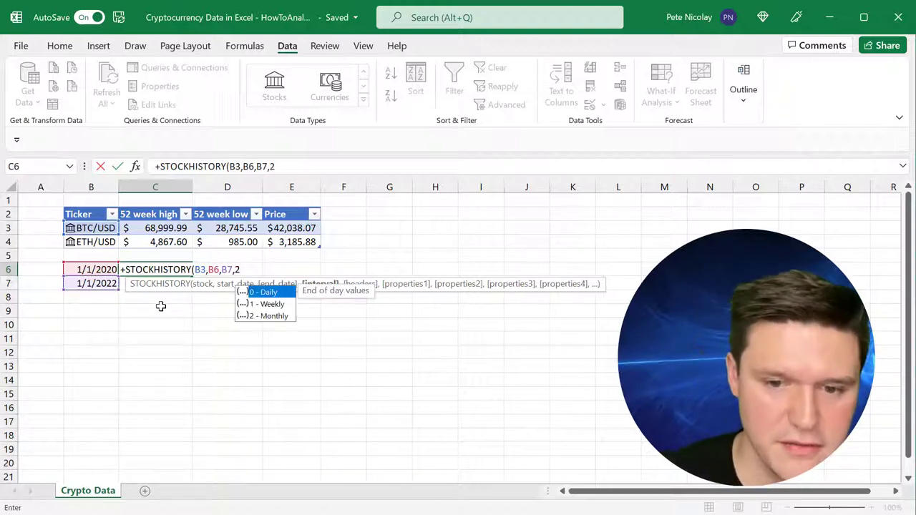
type(")")
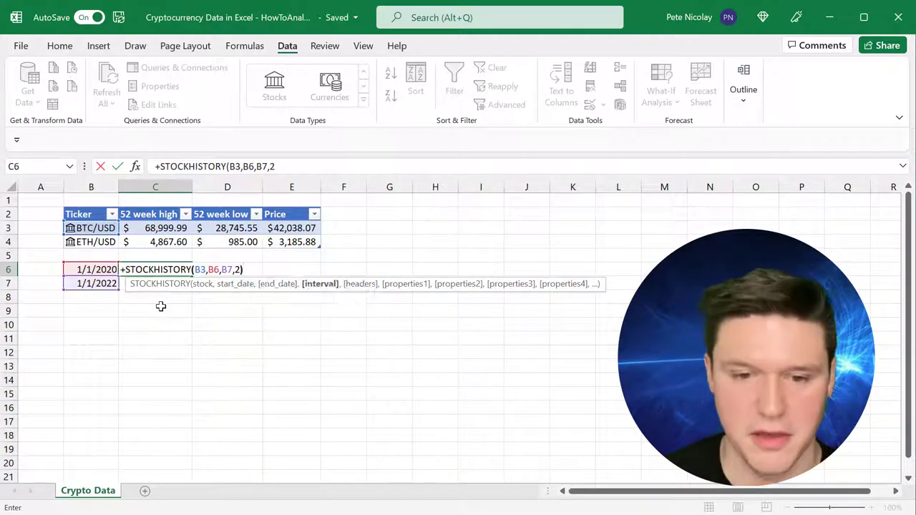
key("Return")
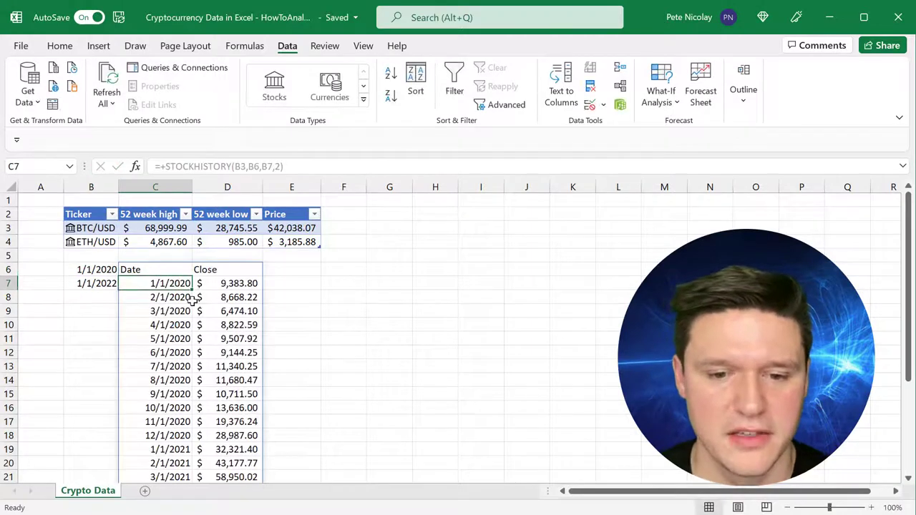
scroll(194, 315, "down", 1)
scroll(195, 319, "down", 3)
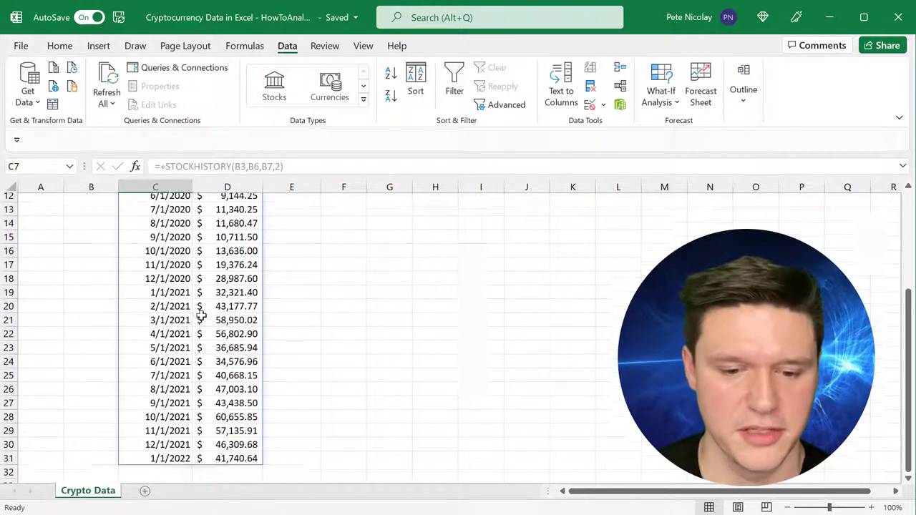
scroll(202, 316, "up", 4)
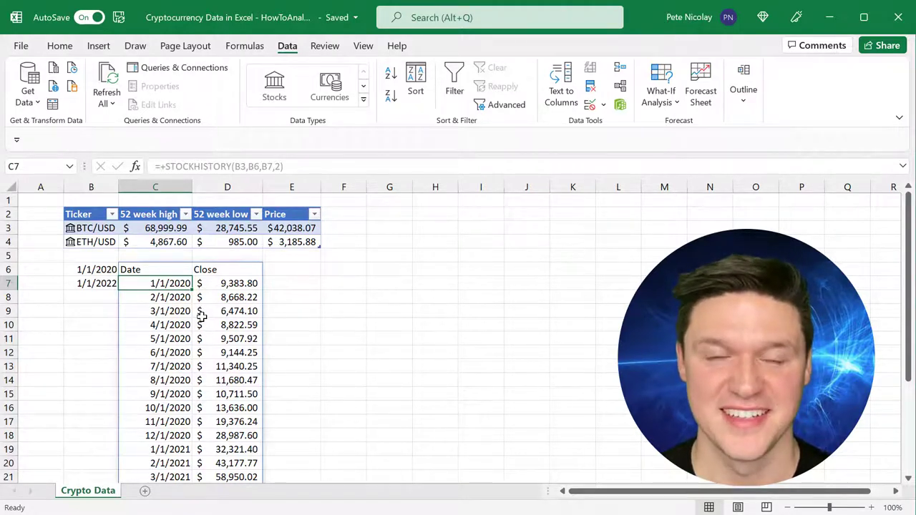
- Try to add the ticker DOGE/USD in B5 as a new row of the table
key("ctrl+z")
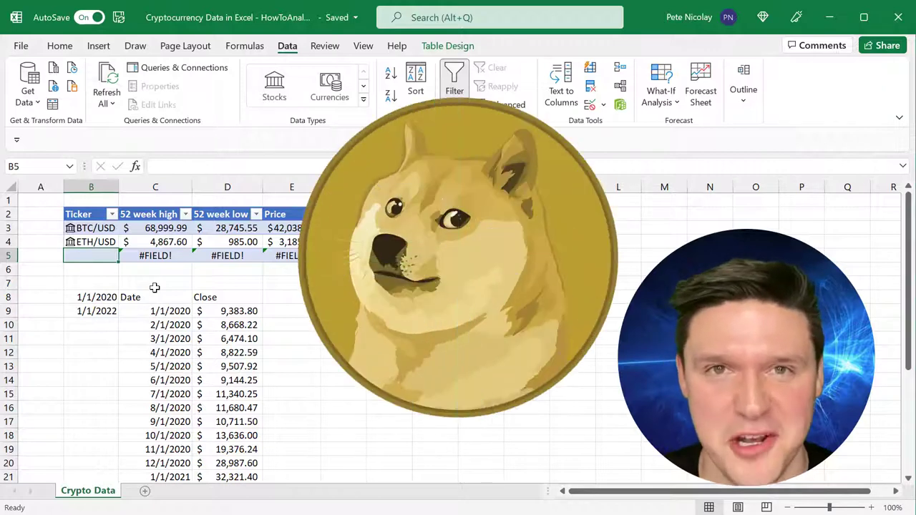
type("DOGE/")
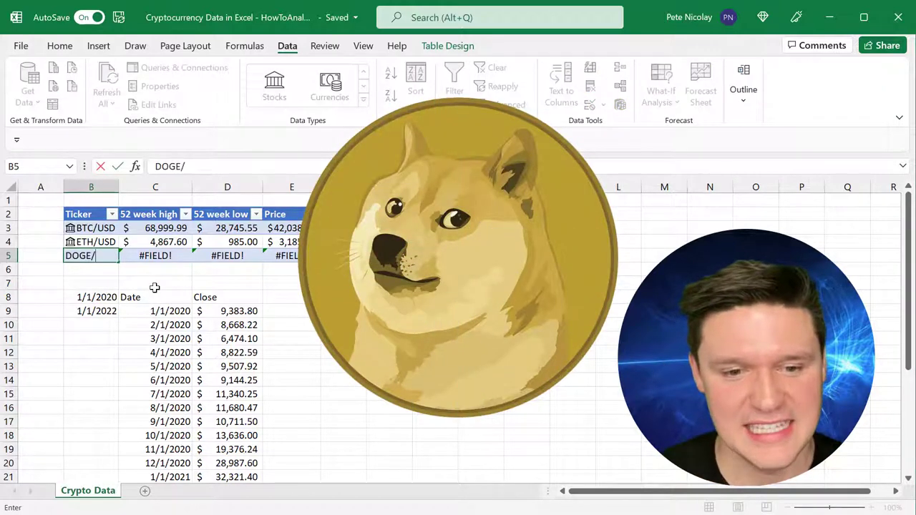
type("I")
key("BackSpace")
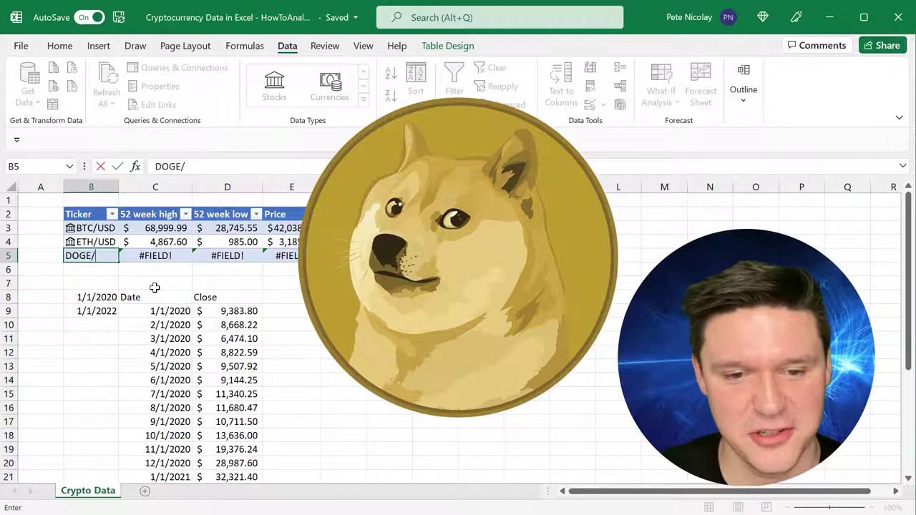
type("JU")
key("BackSpace")
key("BackSpace")
type("USD")
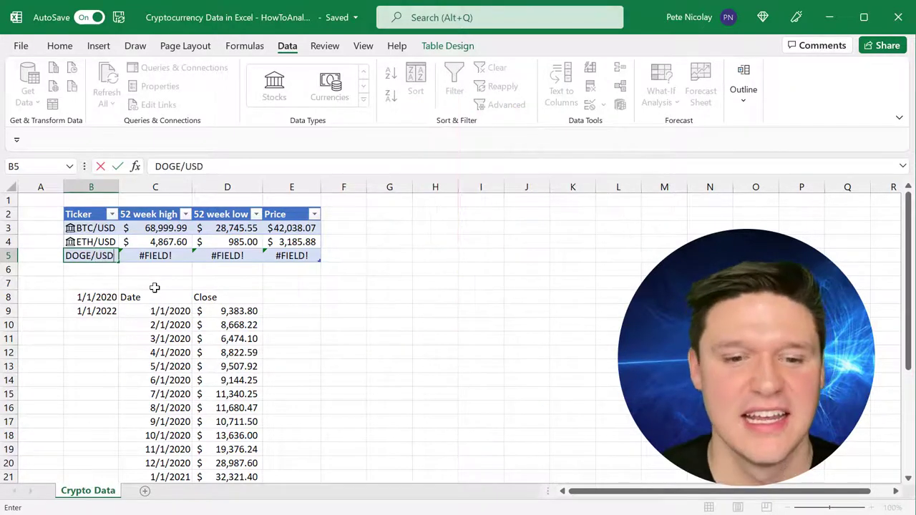
key("Return")
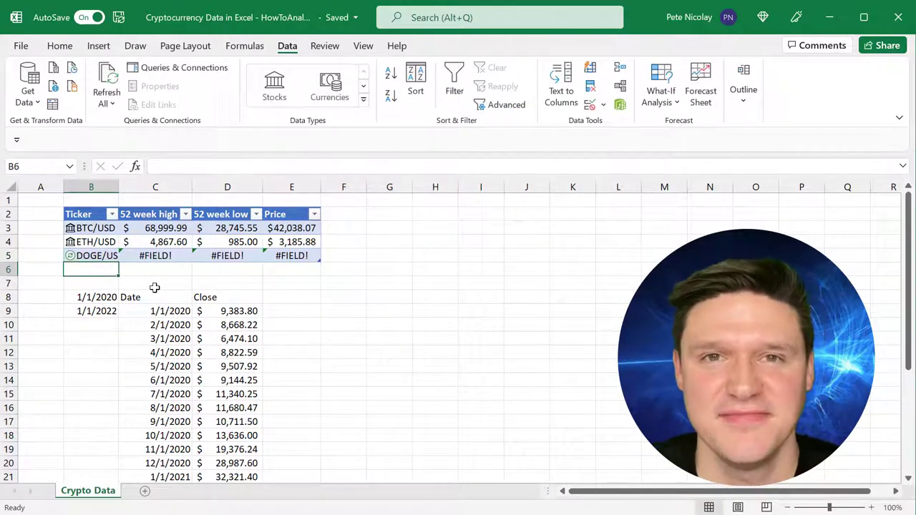
- Replace the ticker in B5 with TSLA and refresh all the data in the workbook
key("Up")
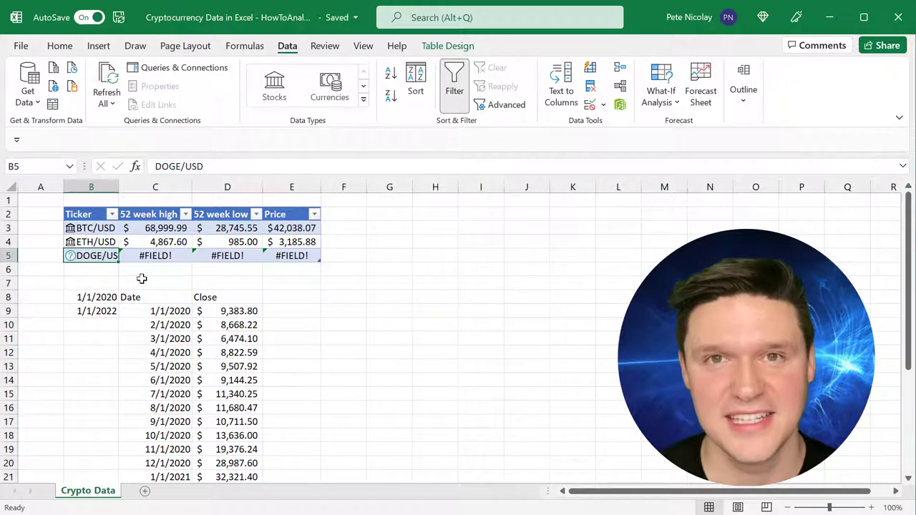
type("TSLA")
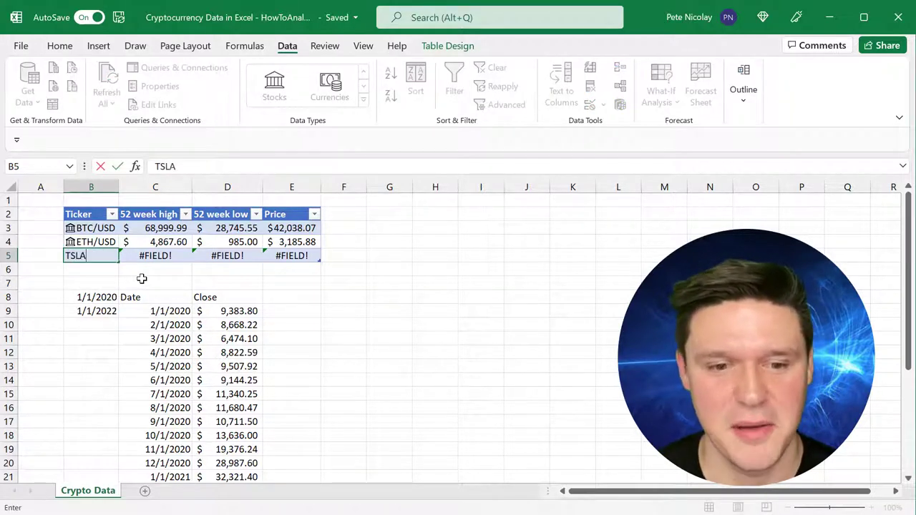
key("Return")
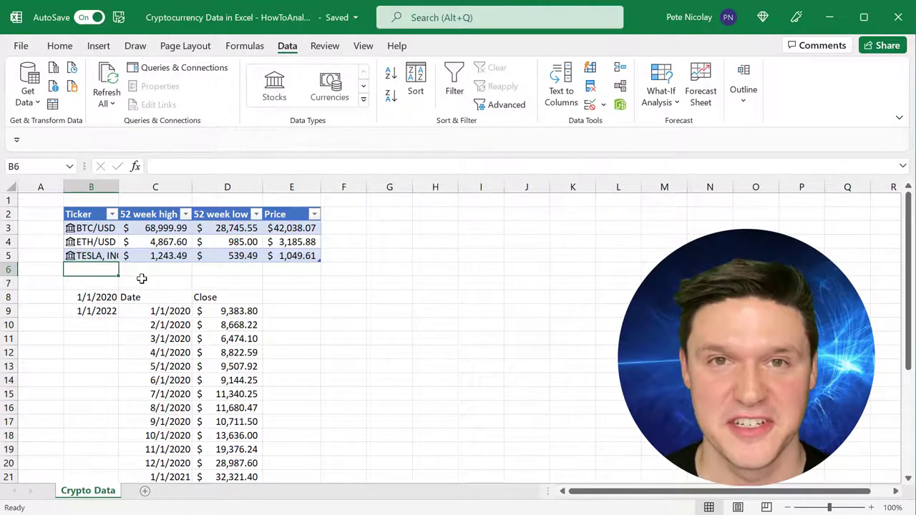
key("ctrl+alt+F5")
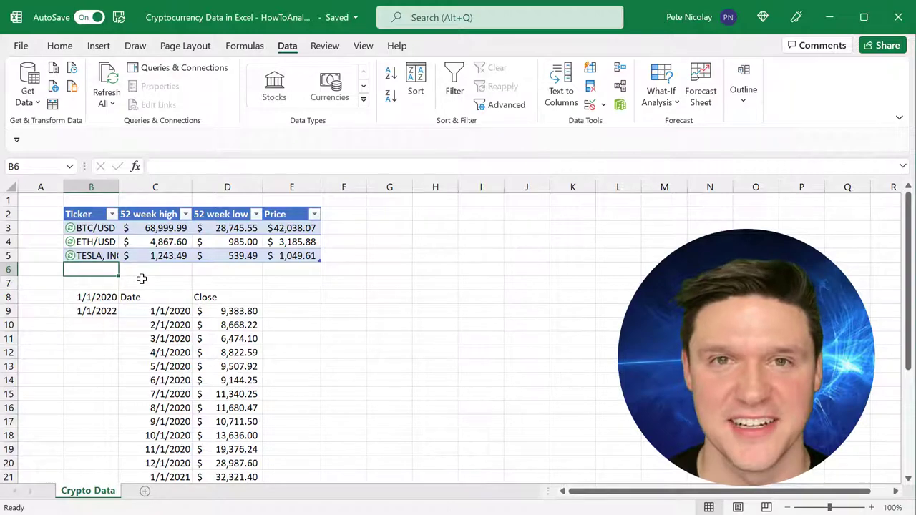